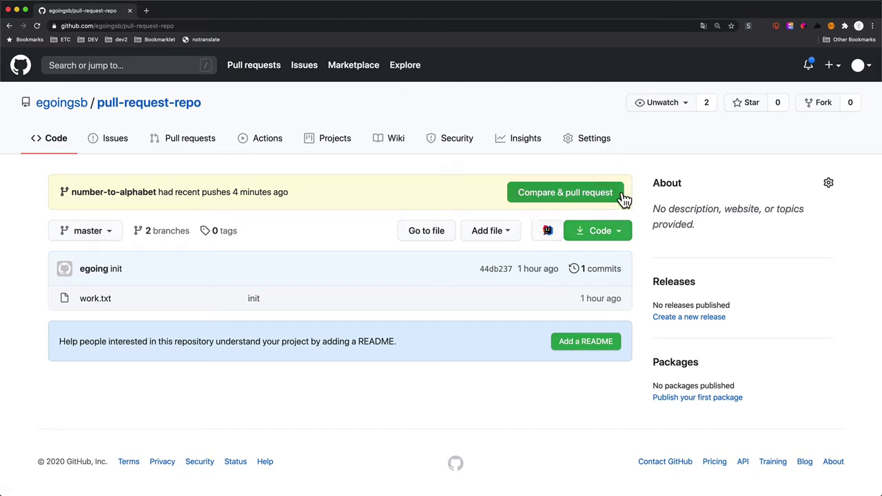
Start a pull request that compares the number-to-alphabet branch with master as the base
click(566, 197)
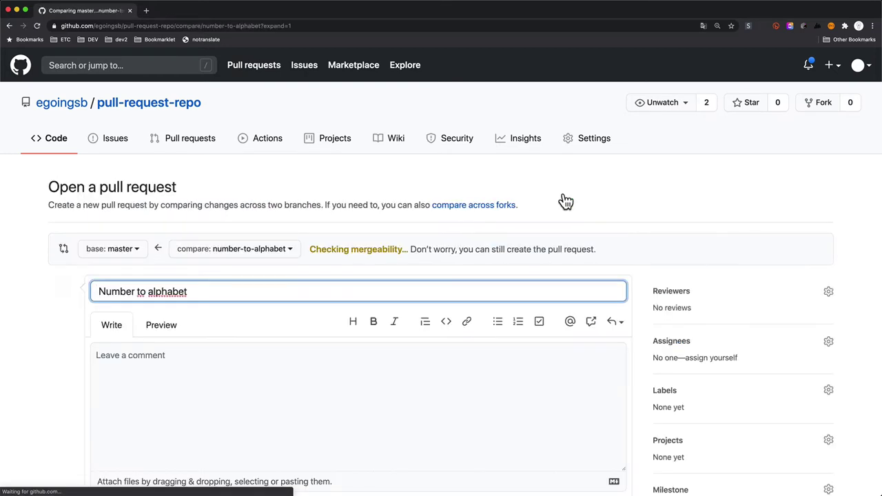
scroll(574, 193, down, 1)
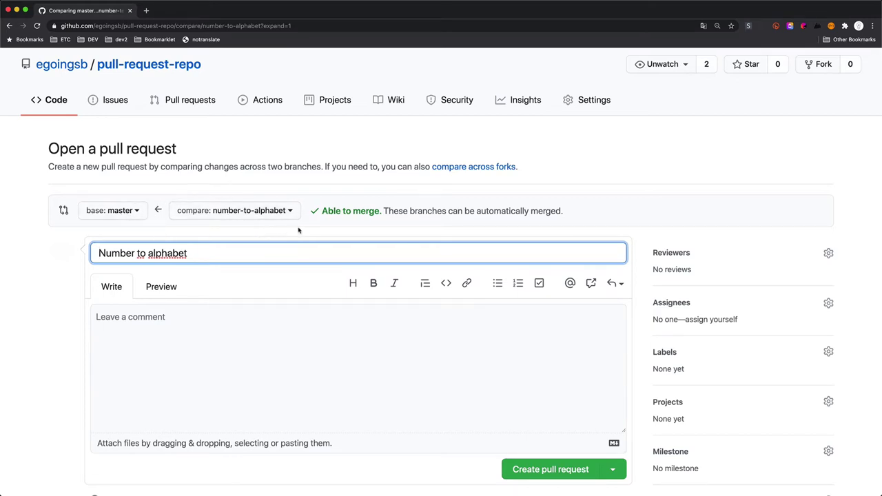
scroll(298, 230, down, 1)
scroll(300, 228, down, 1)
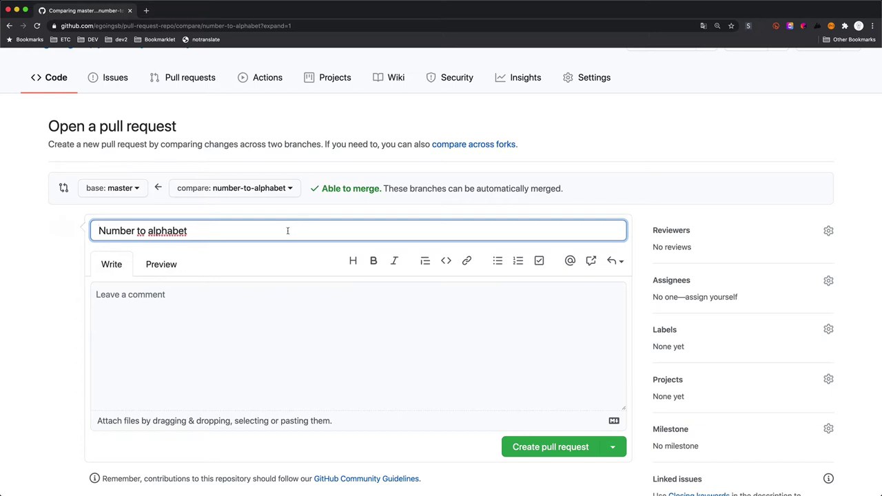
Replace the pull request title with "숫자를 문자로 바꾸는 작업을 병합해주세요"
key(super+a)
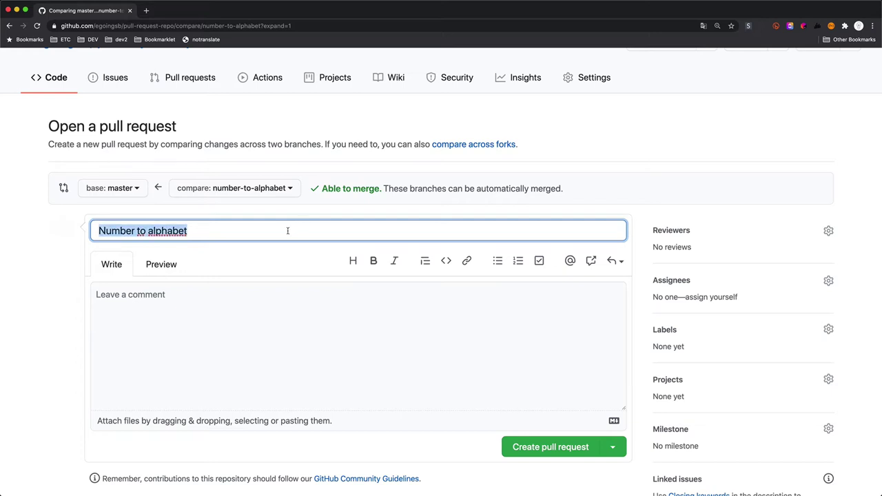
text(tnda)
key(BackSpace)
key(BackSpace)
key(BackSpace)
key(BackSpace)
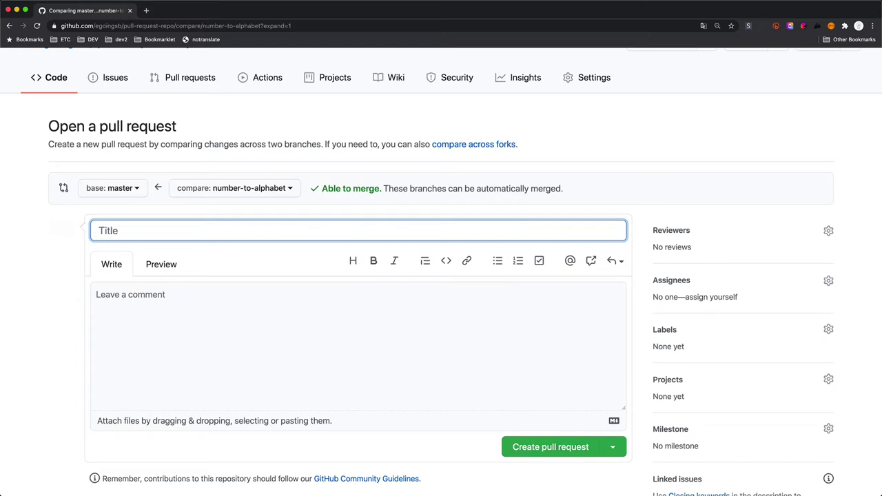
text(수자를 문자로 ㅂ)
text(바꾸는 작업)
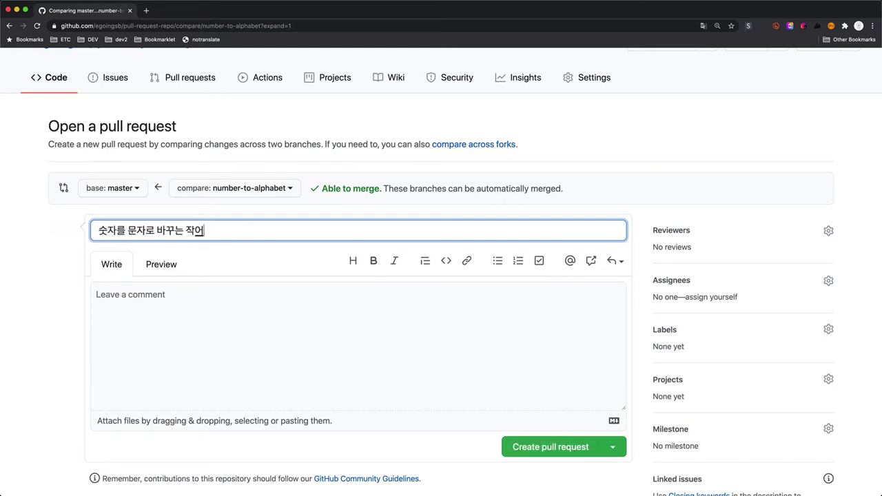
text(을)
text( 병하배)
key(BackSpace)
key(BackSpace)
text(합해주세요)
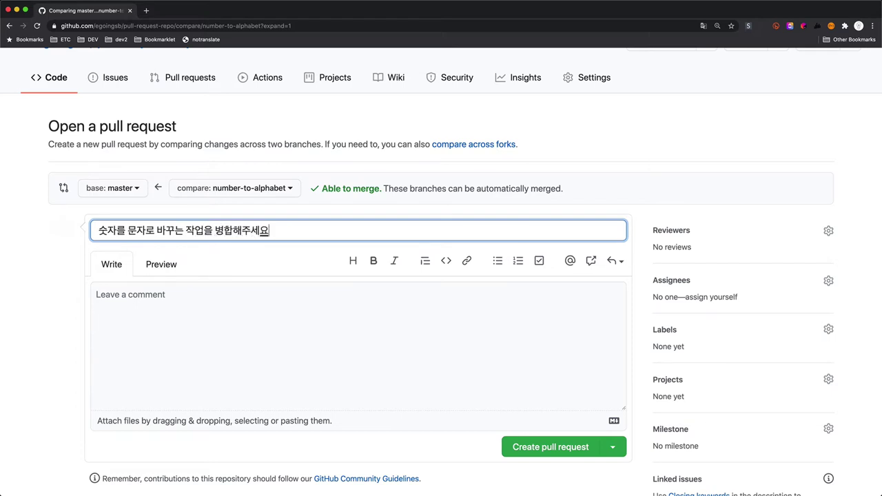
Leave the pull request comment empty and request a review from the suggested collaborator
click(344, 319)
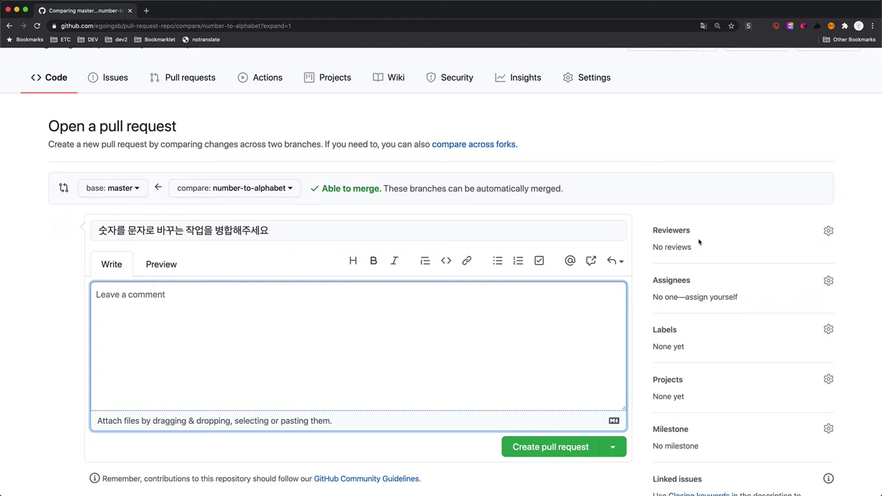
click(762, 230)
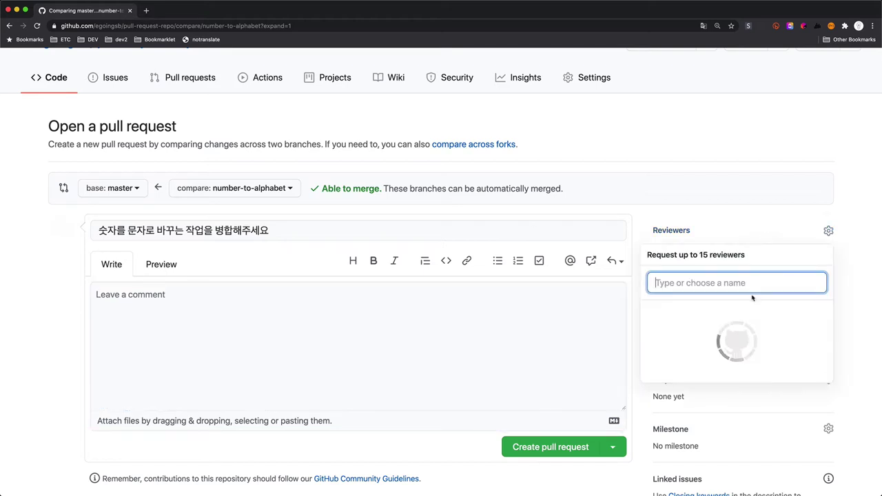
click(738, 321)
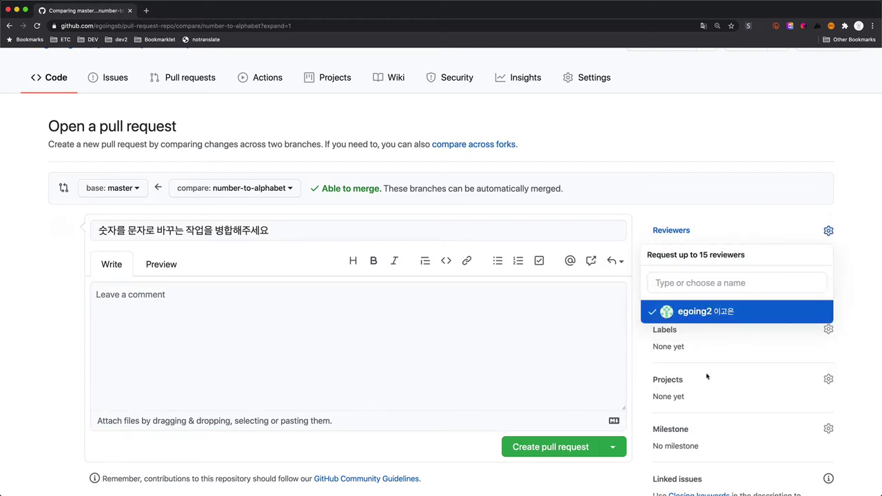
click(853, 282)
Create the pull request as ready for review rather than as a draft
scroll(852, 282, down, 3)
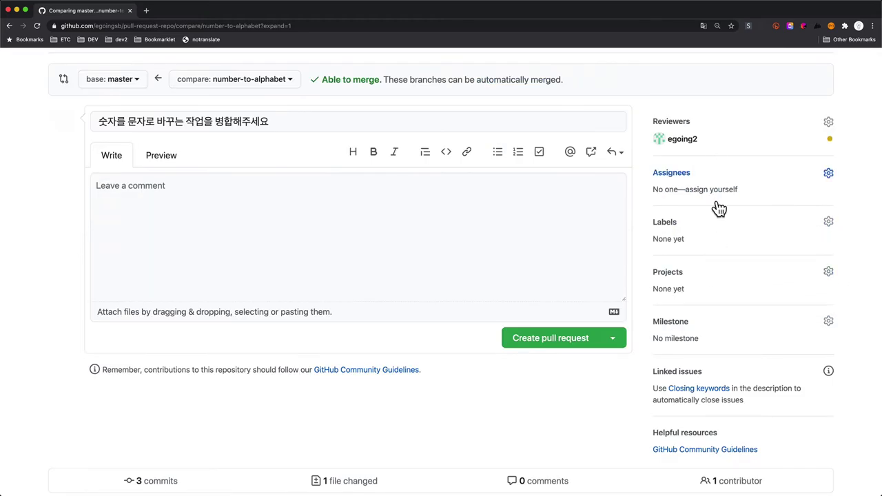
scroll(703, 378, down, 1)
scroll(704, 378, up, 3)
scroll(703, 378, up, 1)
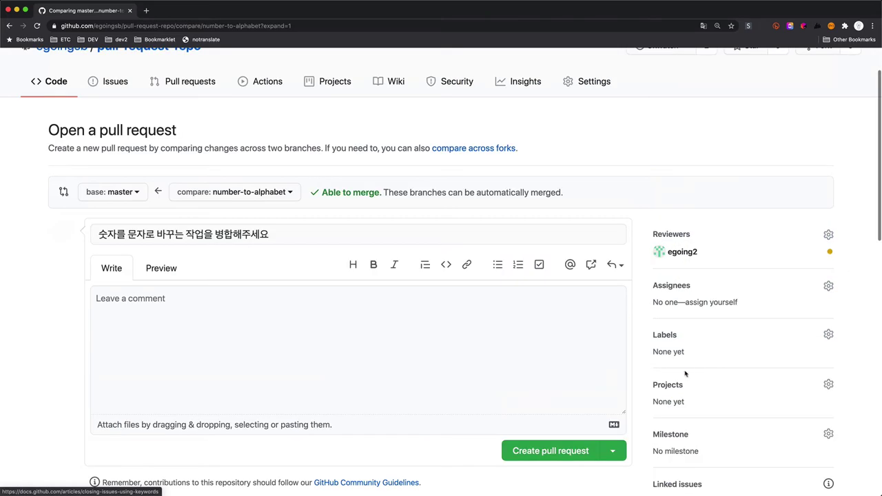
scroll(473, 349, down, 1)
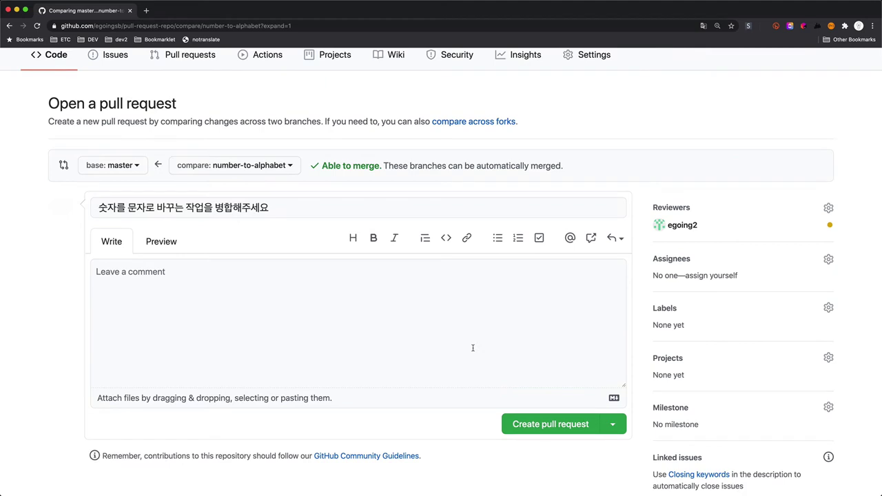
click(619, 427)
scroll(620, 427, down, 1)
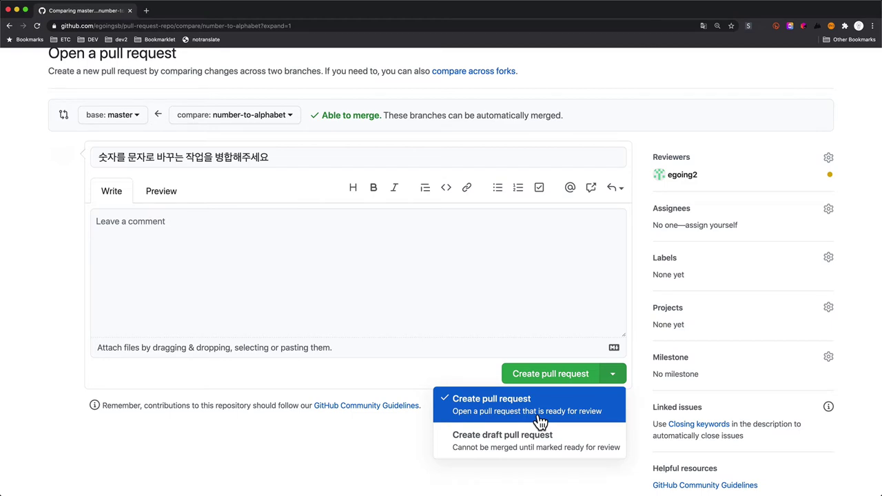
click(522, 331)
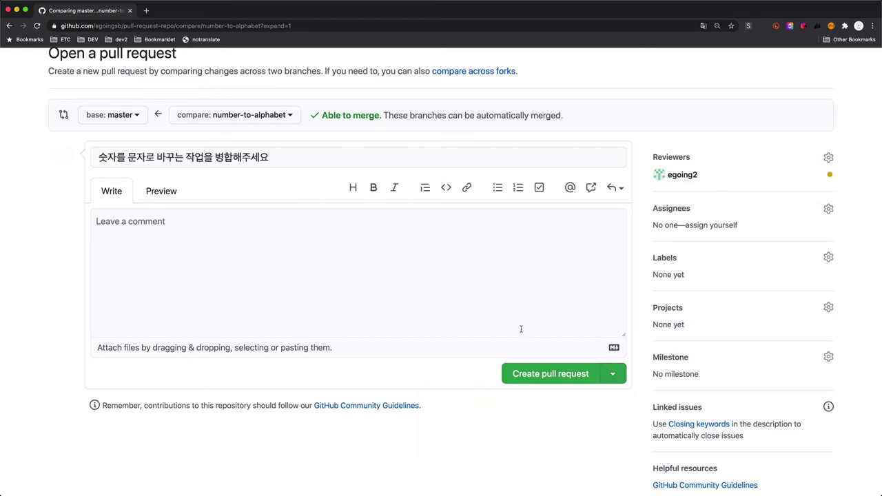
click(555, 383)
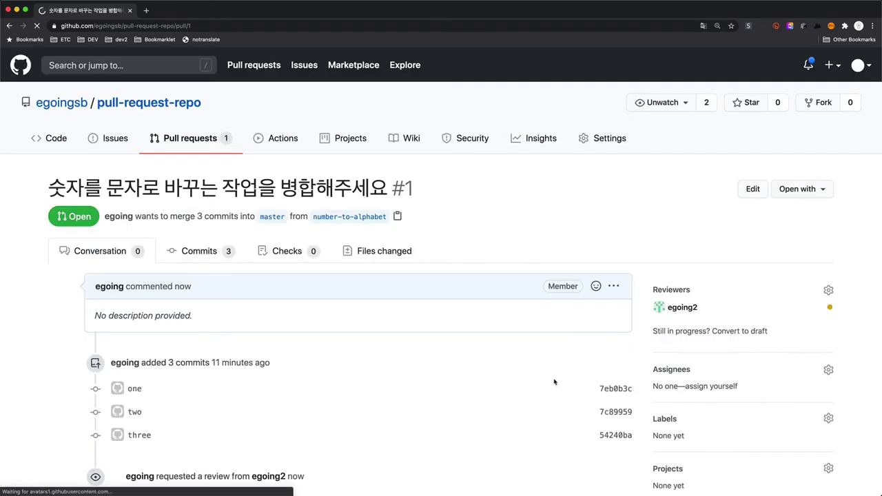
Examine the pull request's conversation, its list of commits and the changed lines in work.txt
mouse_move(689, 315)
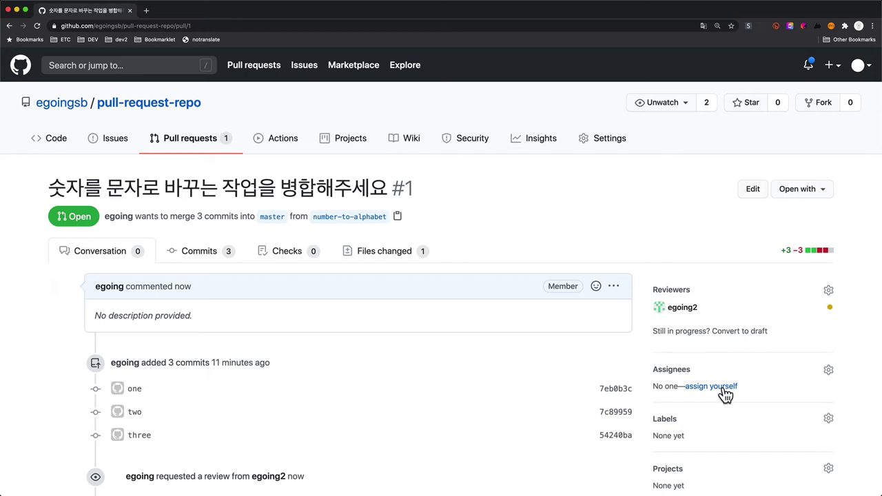
scroll(726, 393, down, 2)
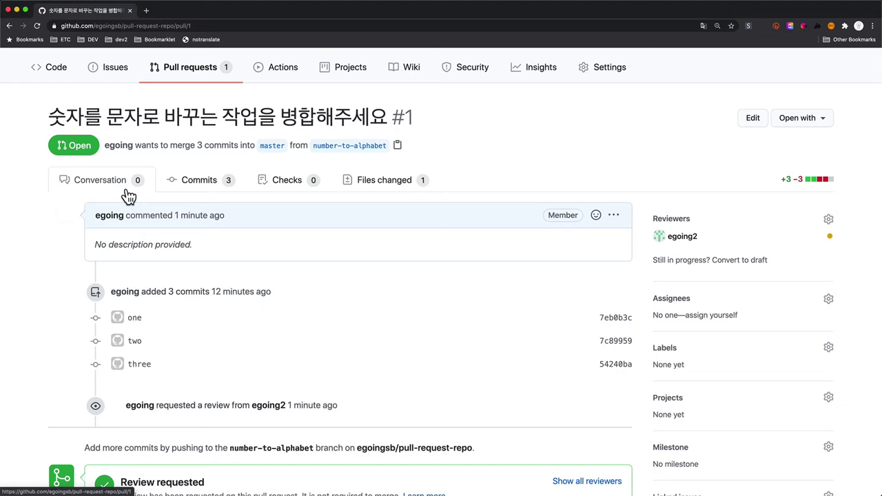
click(188, 181)
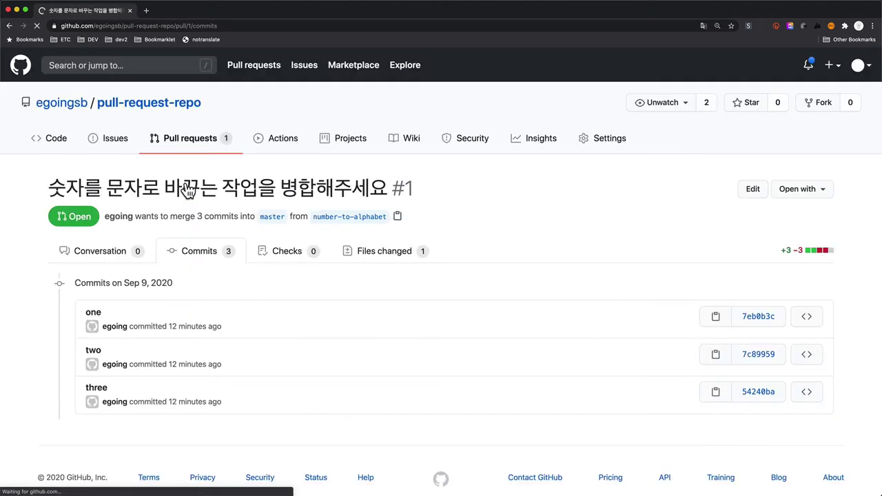
scroll(188, 192, down, 1)
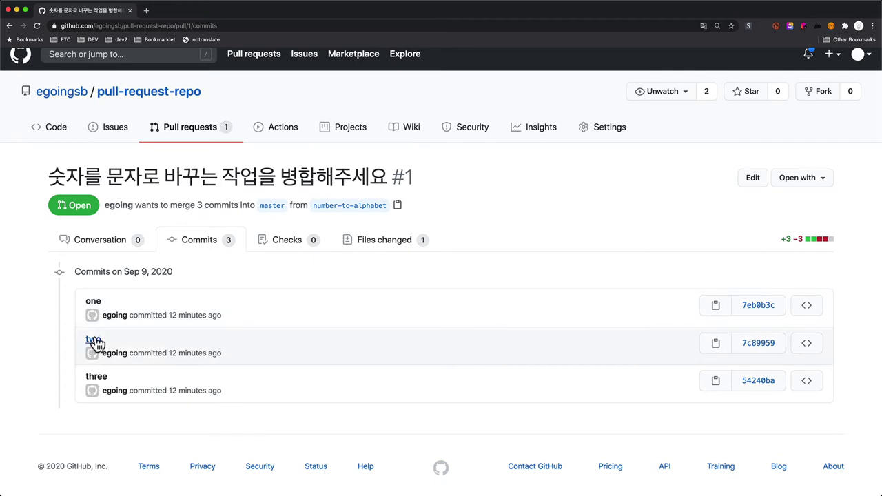
scroll(95, 384, up, 1)
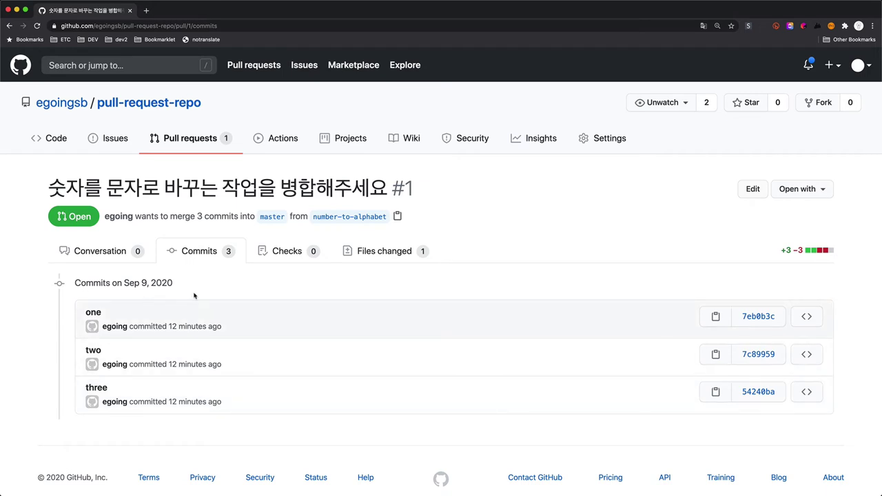
click(383, 257)
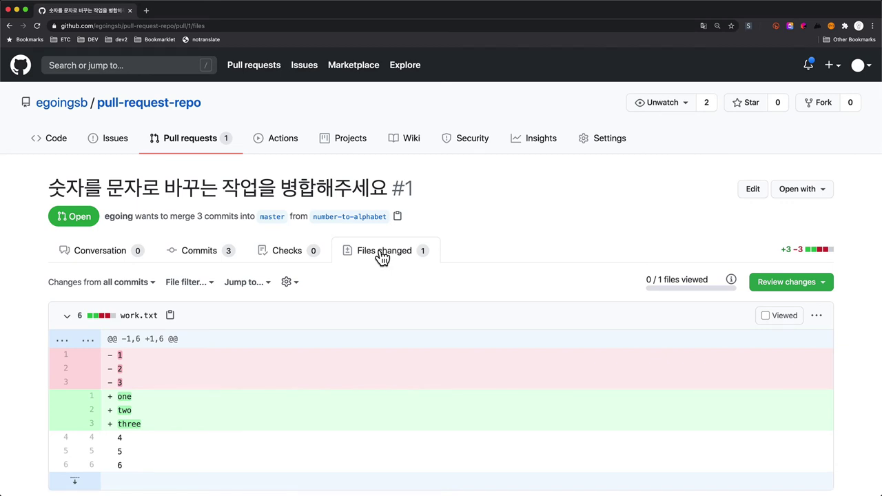
scroll(382, 257, down, 1)
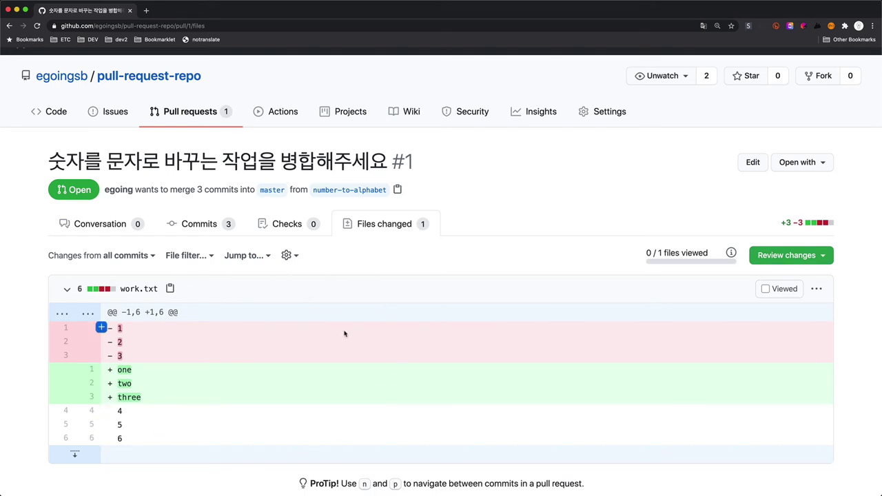
click(225, 237)
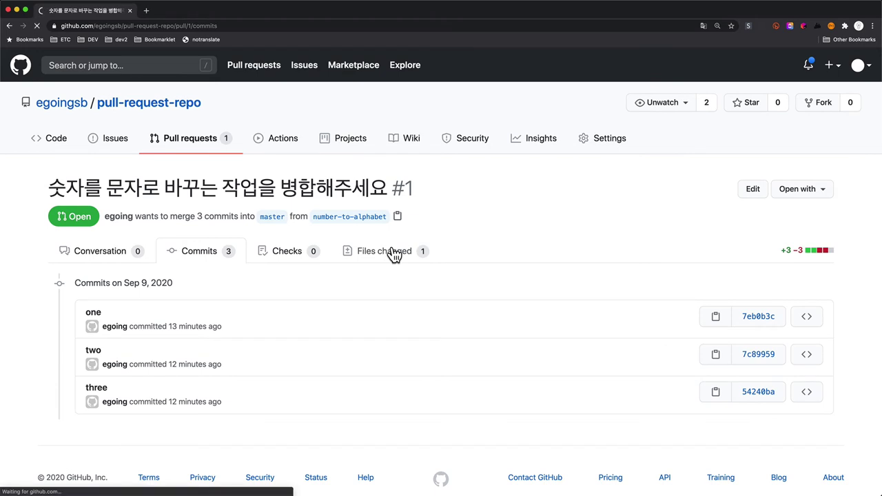
scroll(386, 284, down, 1)
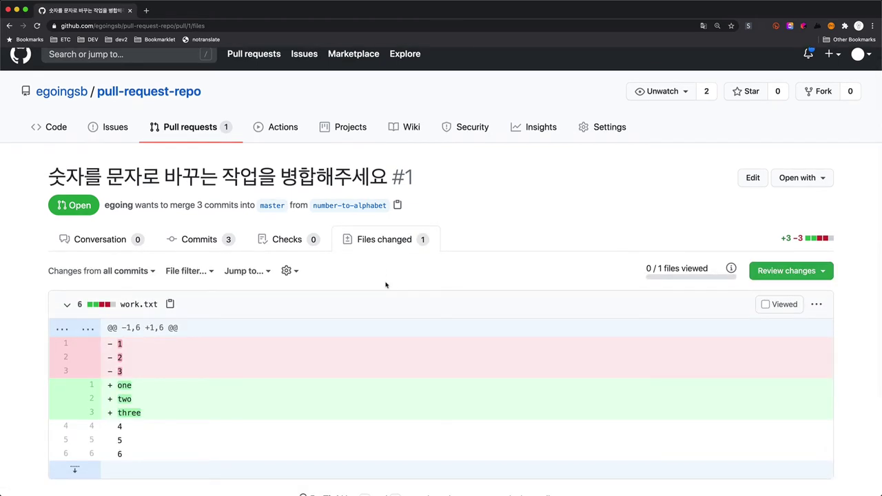
scroll(386, 284, down, 1)
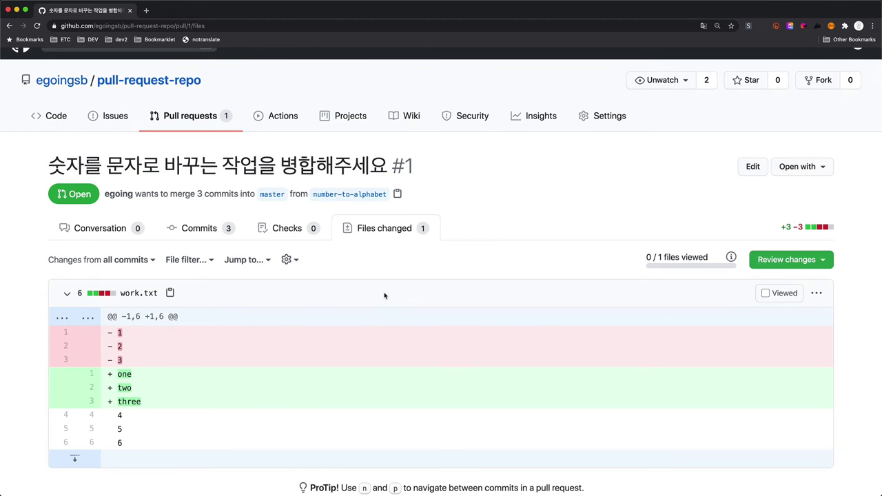
Merge the pull request into master with the default merge commit message and confirm the merge
key(super+bracketleft)
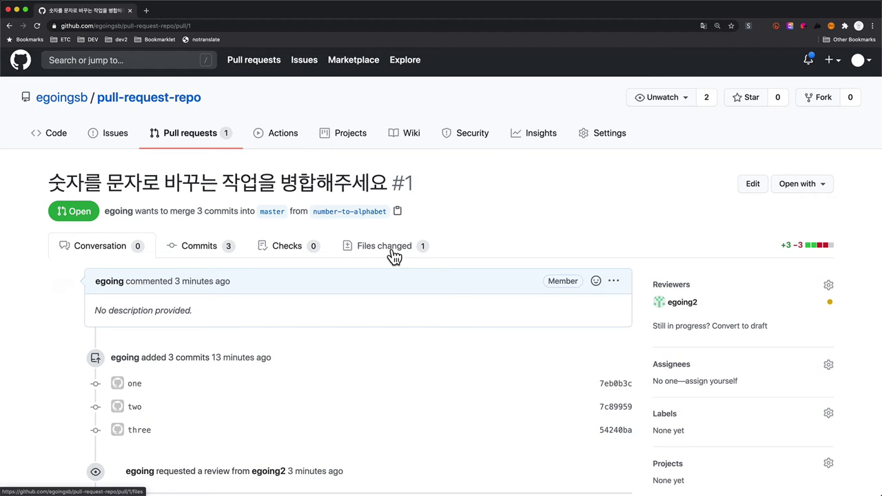
scroll(397, 258, down, 5)
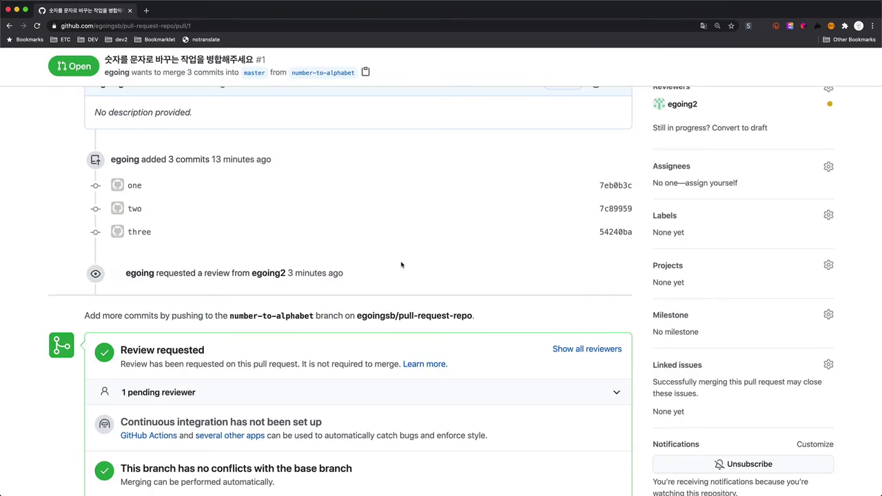
scroll(403, 269, down, 6)
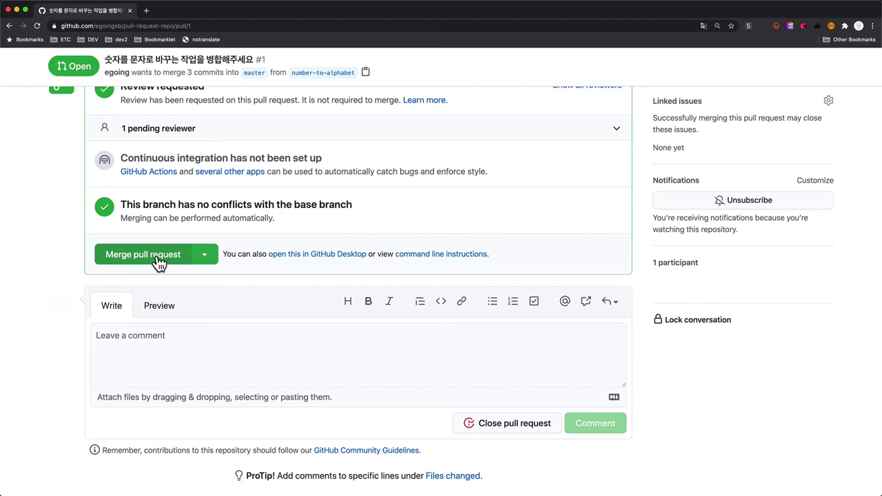
click(157, 257)
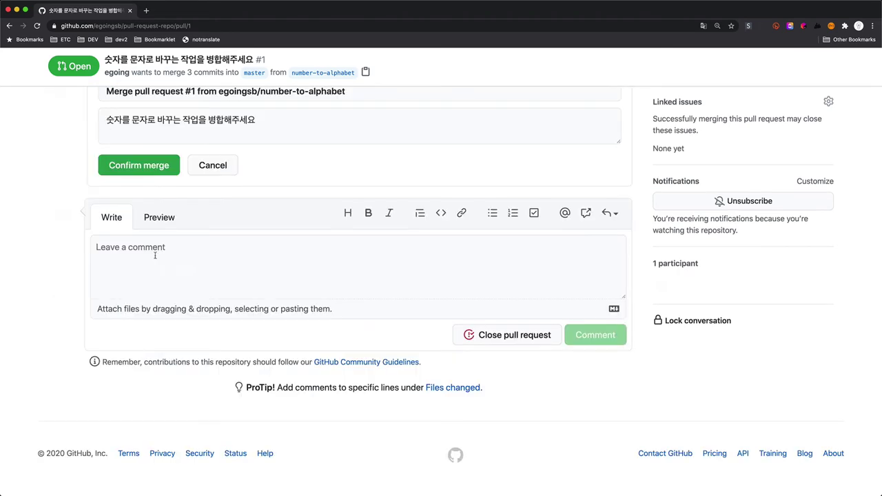
scroll(232, 199, up, 5)
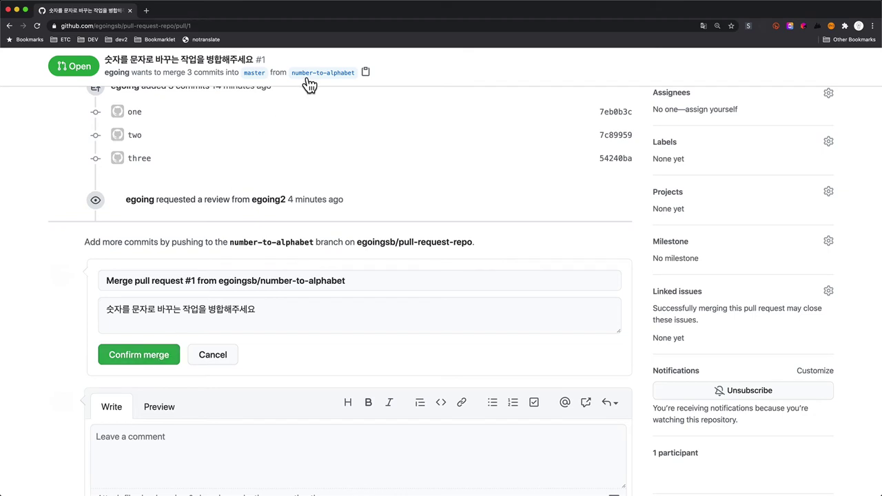
click(161, 354)
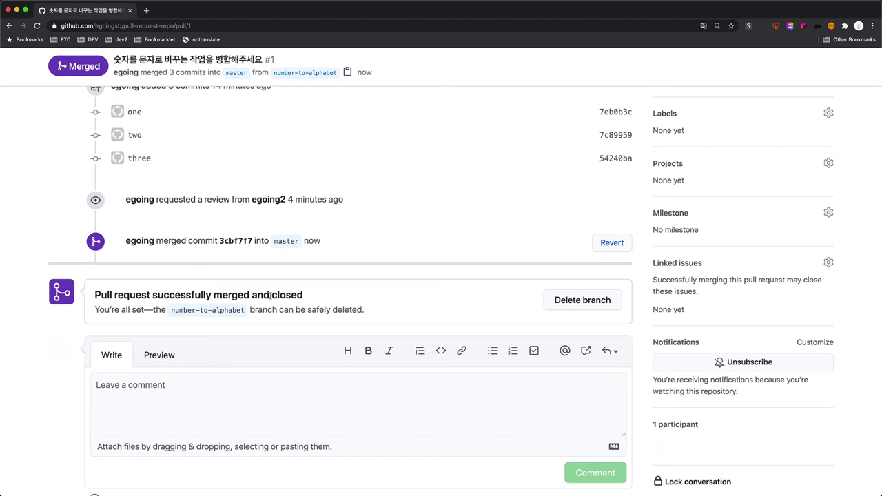
scroll(269, 294, up, 1)
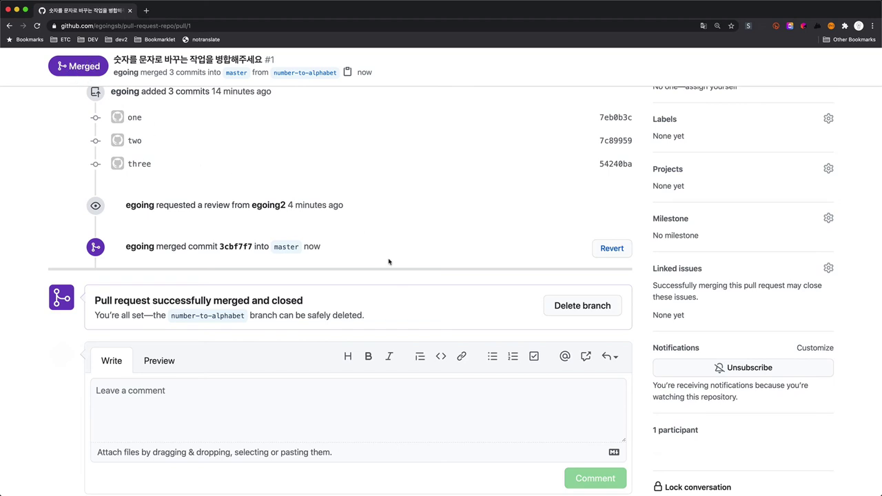
Switch to Visual Studio Code and run git pull in the terminal to fetch the merged remote changes
key(super+Tab)
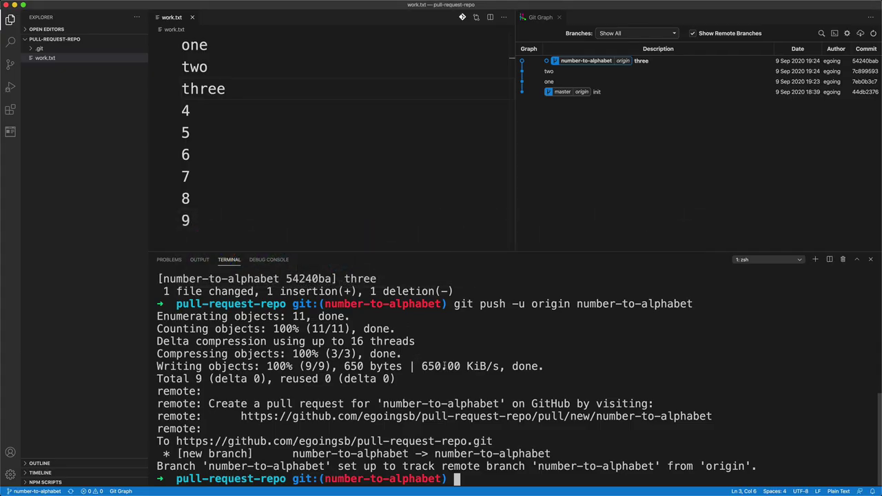
text(git pull)
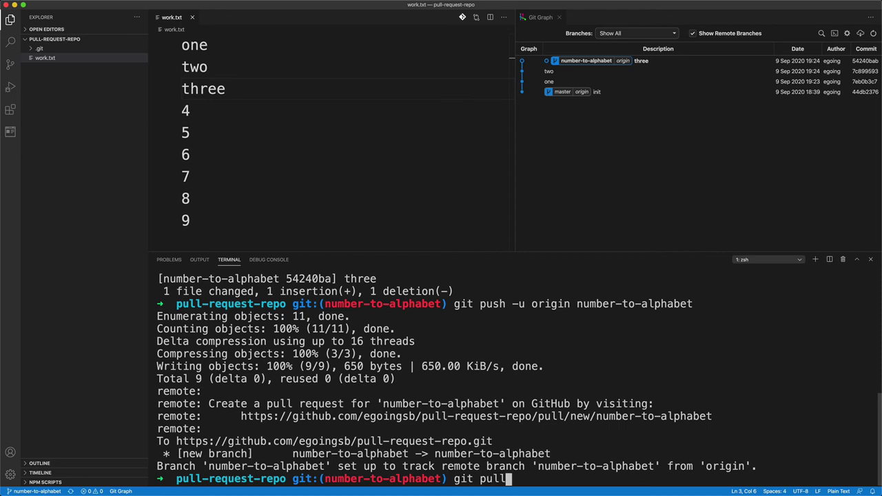
key(Return)
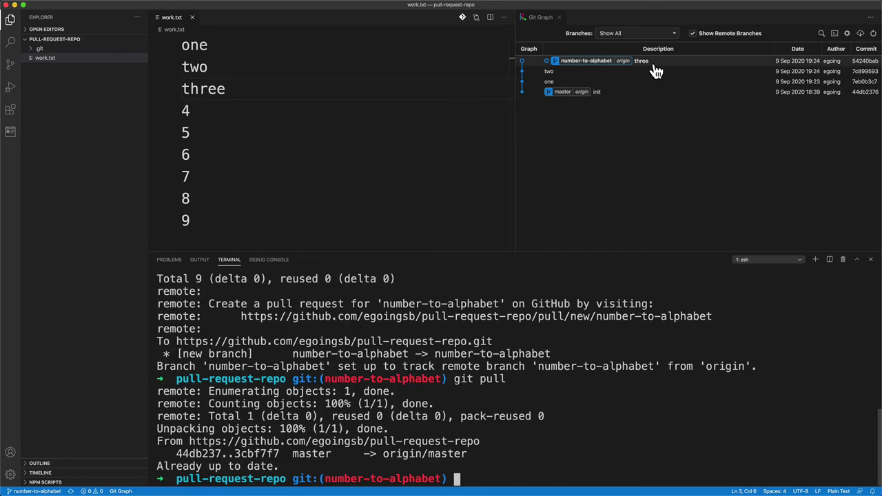
click(668, 174)
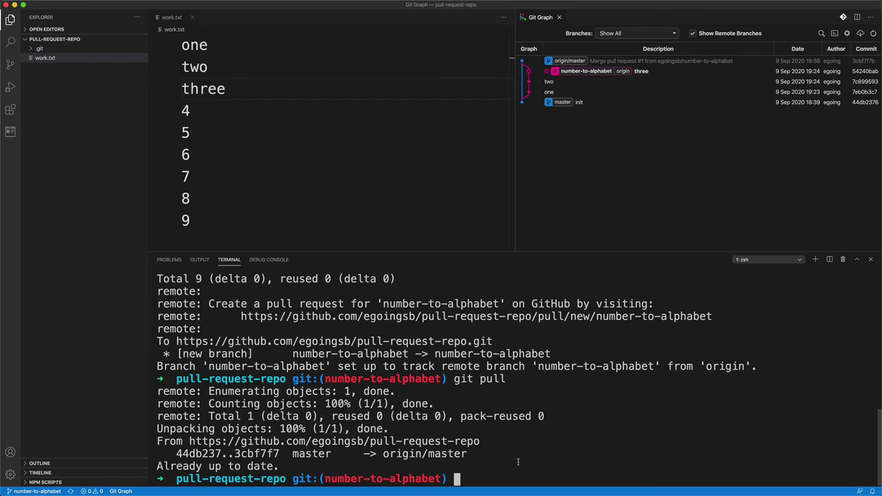
Check out the master branch in the terminal with git checkout master
text(git ch)
key(BackSpace)
key(BackSpace)
text(checkout master)
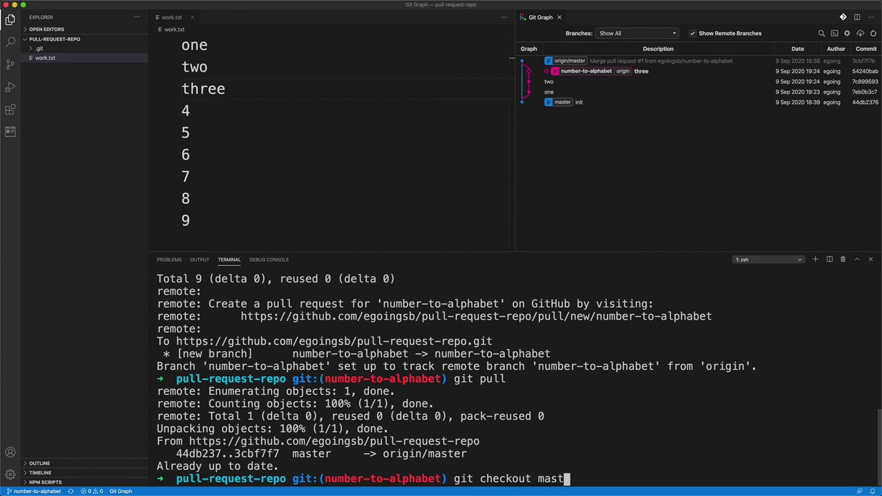